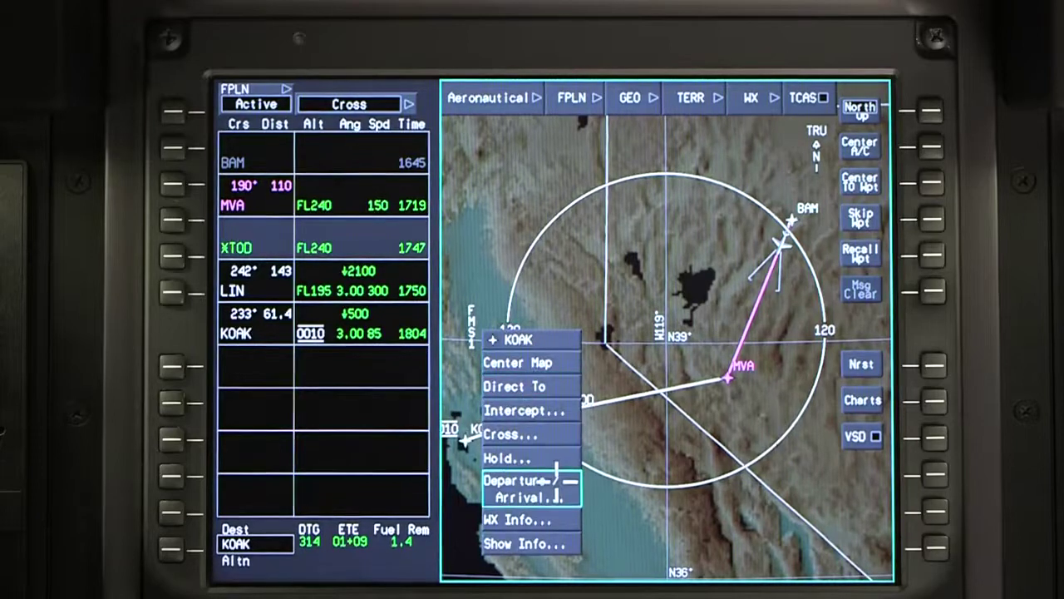
Step: Open the KOAK departure and arrival procedures from the flight plan
left_click(555, 483)
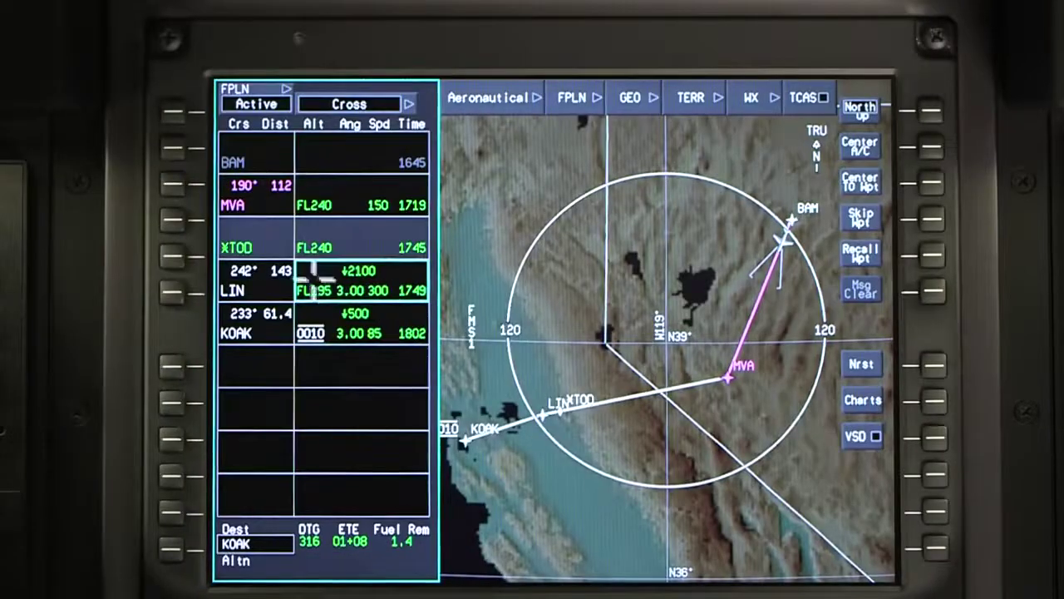
left_click(251, 204)
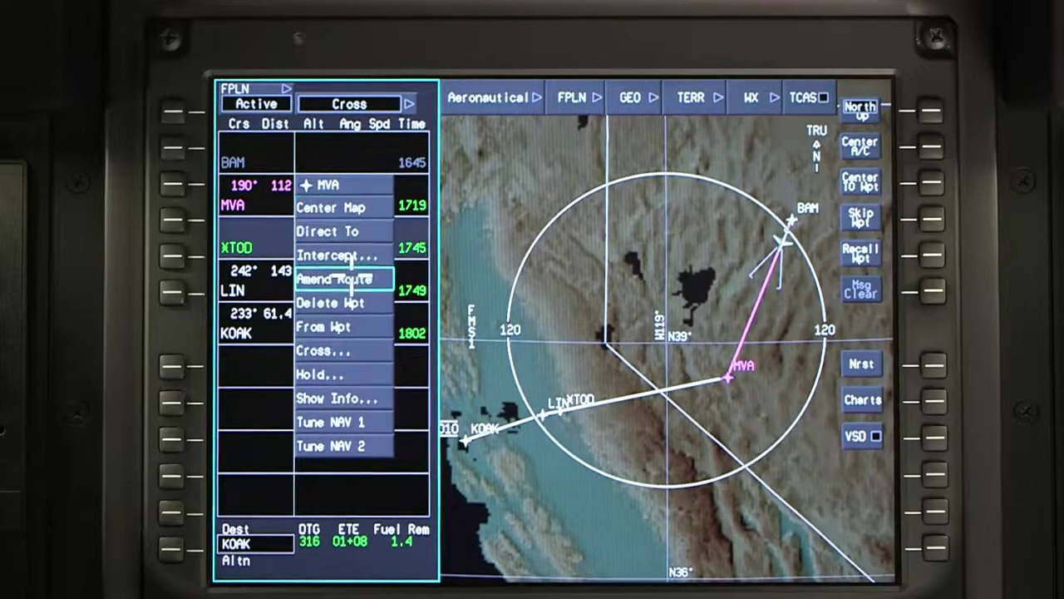
left_click(351, 279)
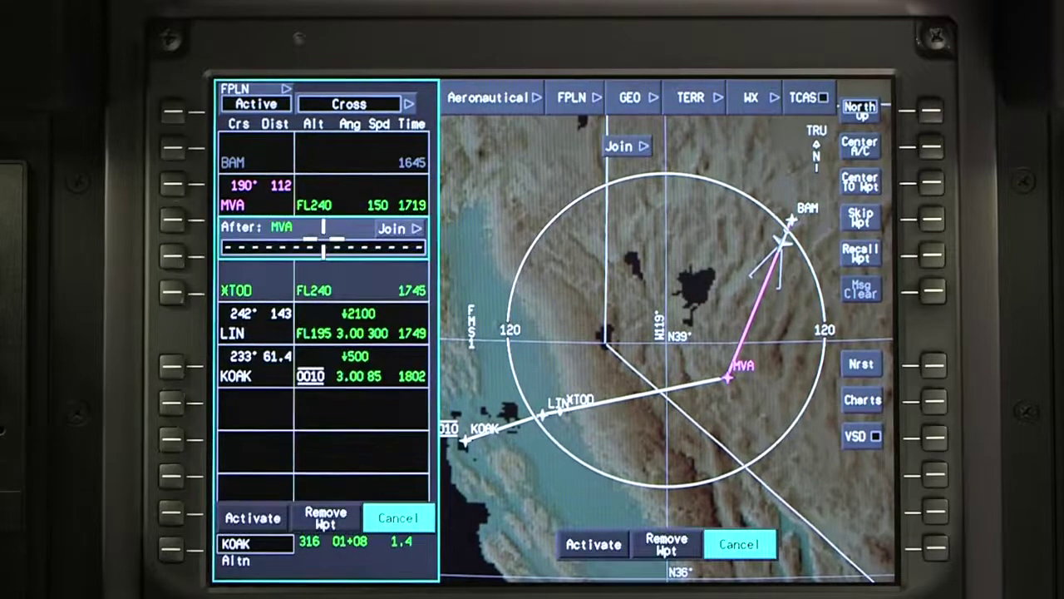
left_click(354, 247)
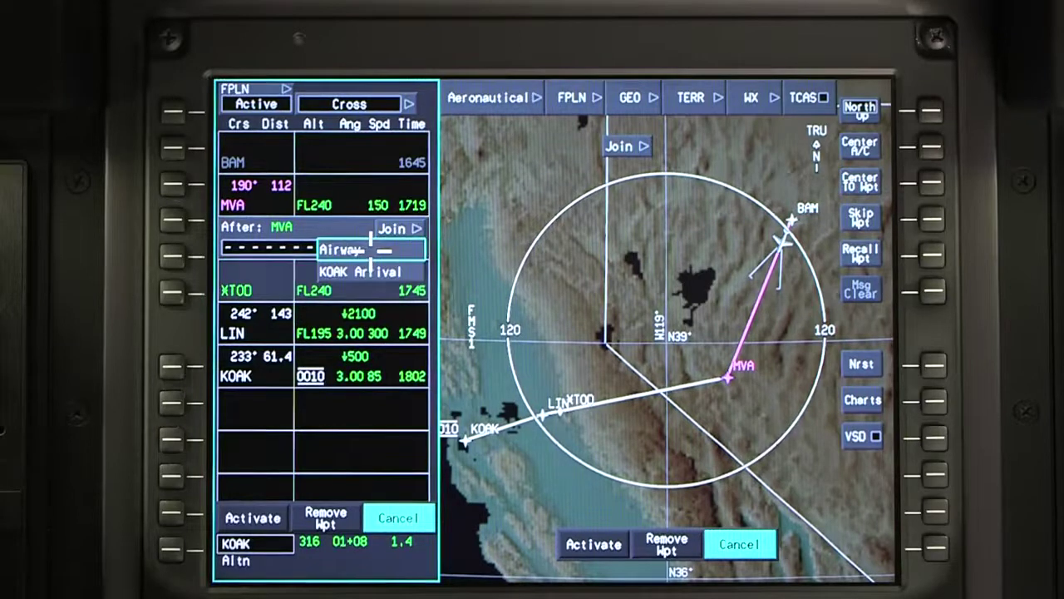
left_click(373, 271)
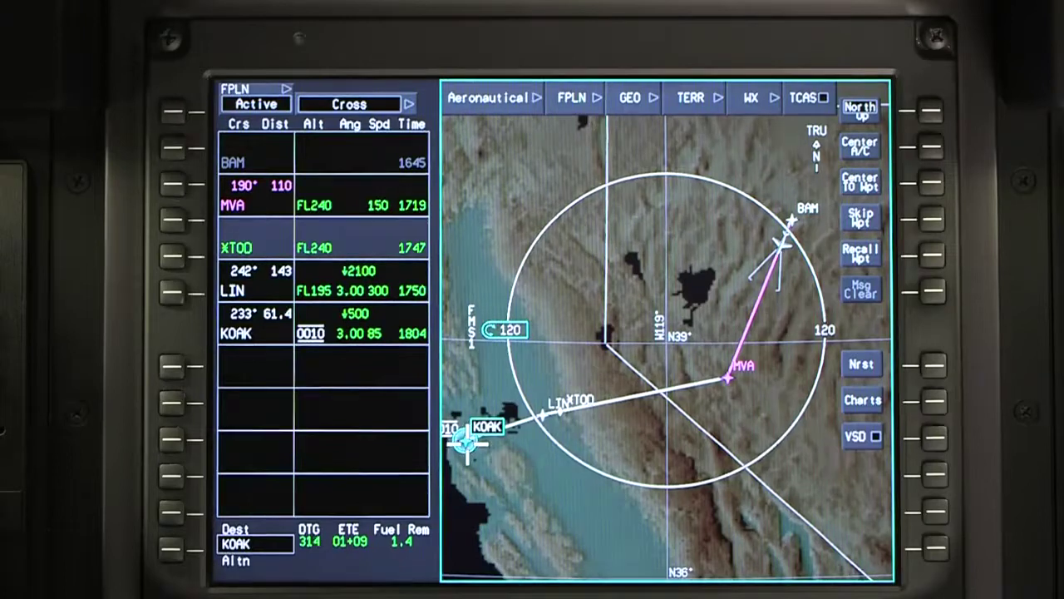
Step: Insert the LOCKE1 STAR with the MVA transition as the KOAK arrival
left_click(533, 364)
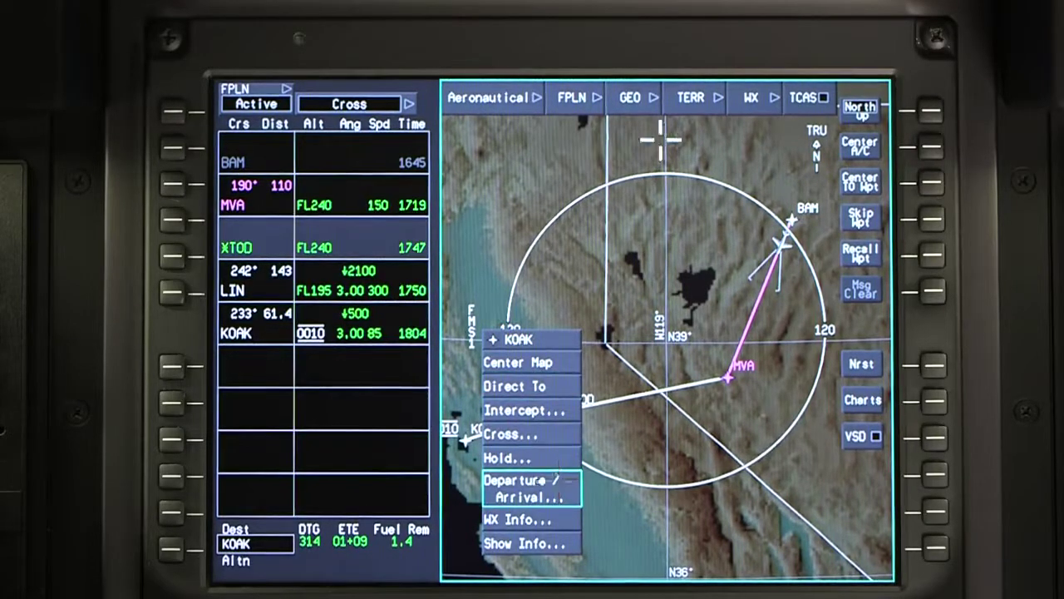
left_click(557, 482)
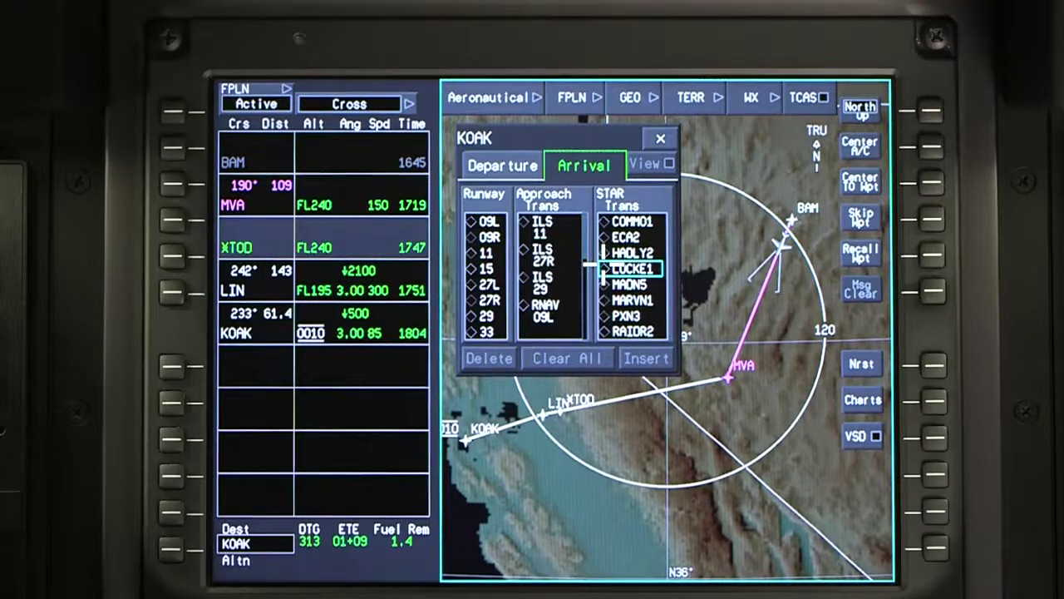
left_click(603, 266)
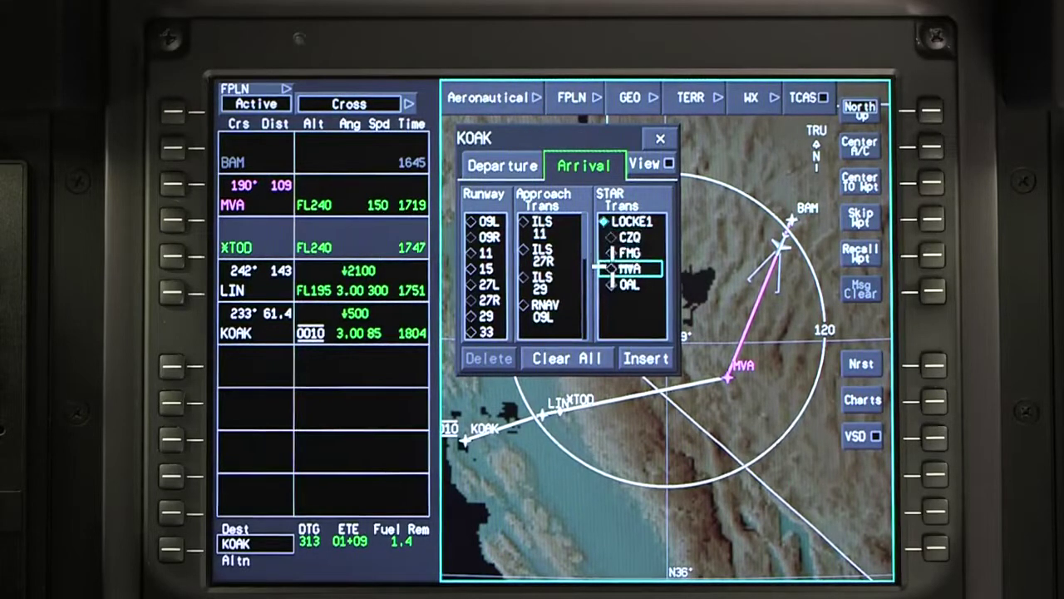
left_click(613, 268)
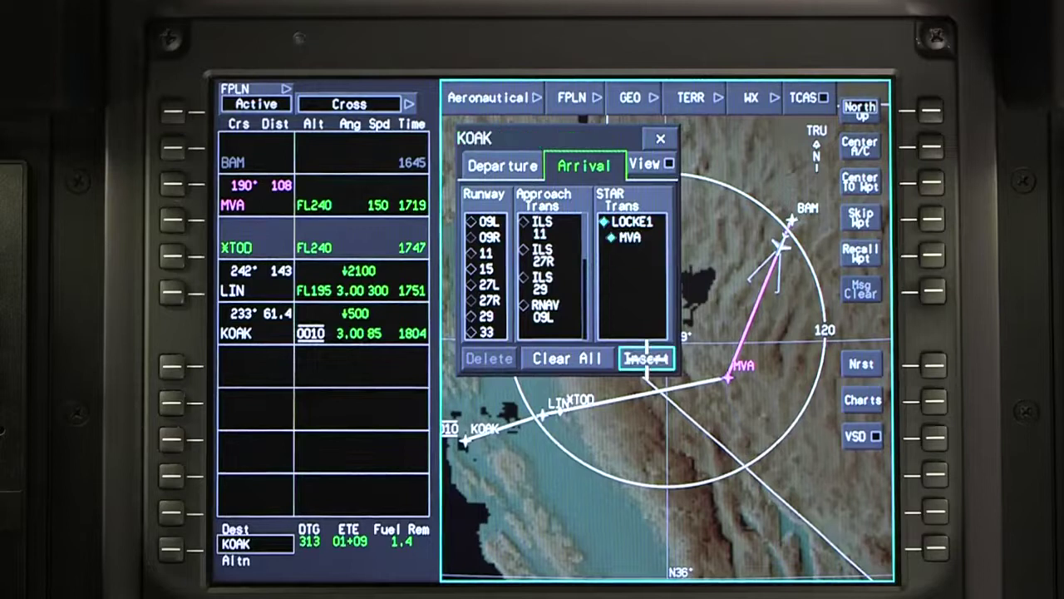
left_click(646, 358)
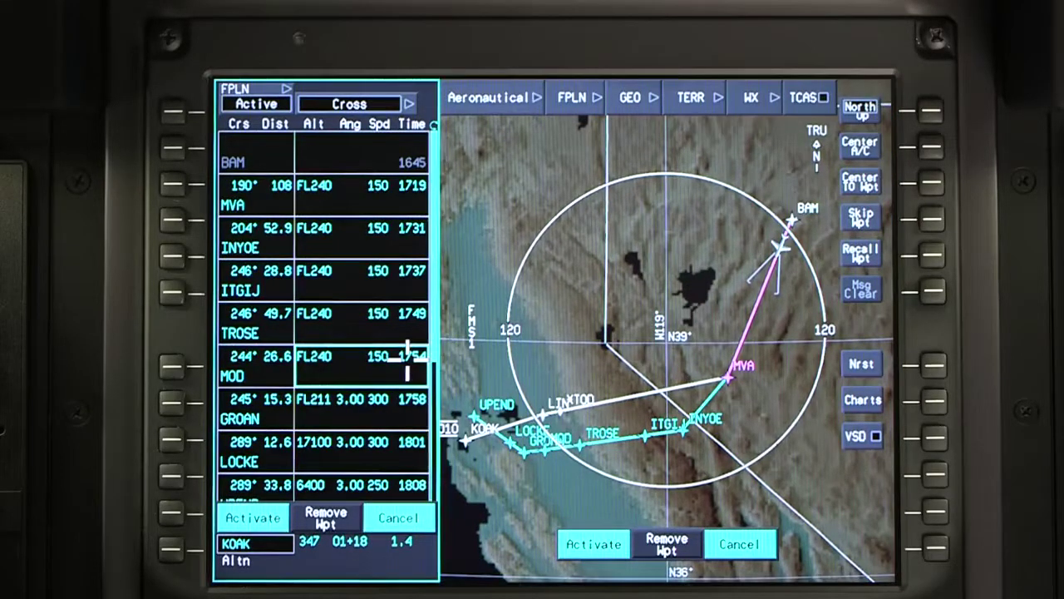
scroll(407, 357, "down", 1)
scroll(408, 357, "down", 1)
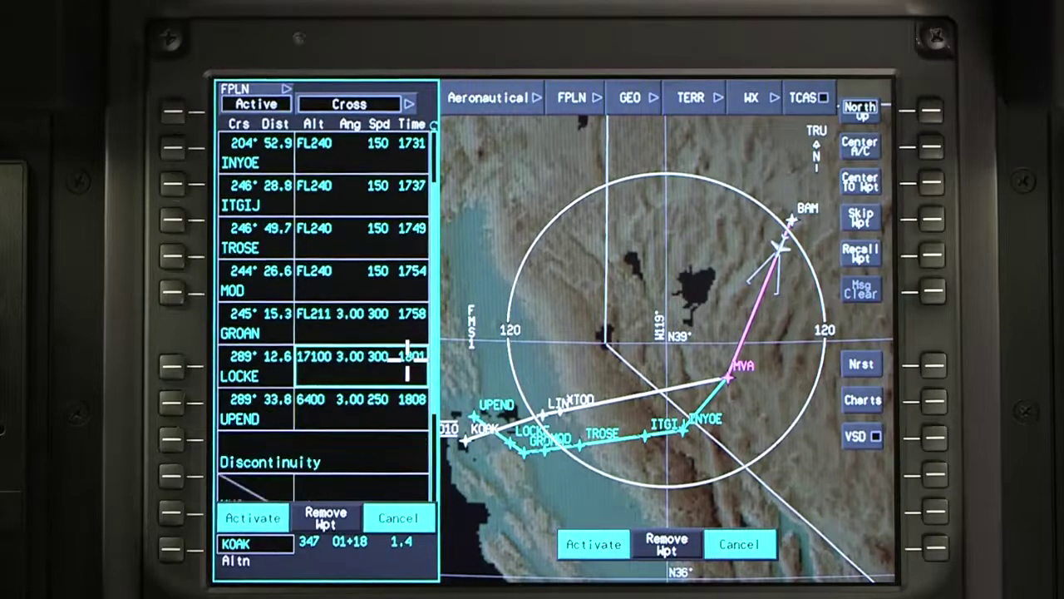
scroll(408, 358, "down", 1)
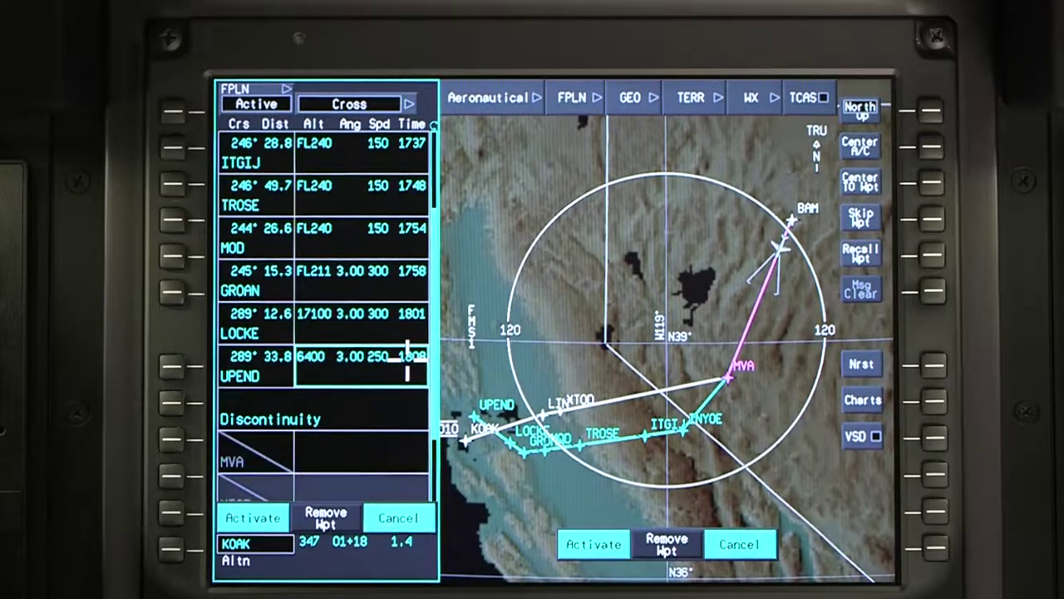
scroll(408, 358, "down", 1)
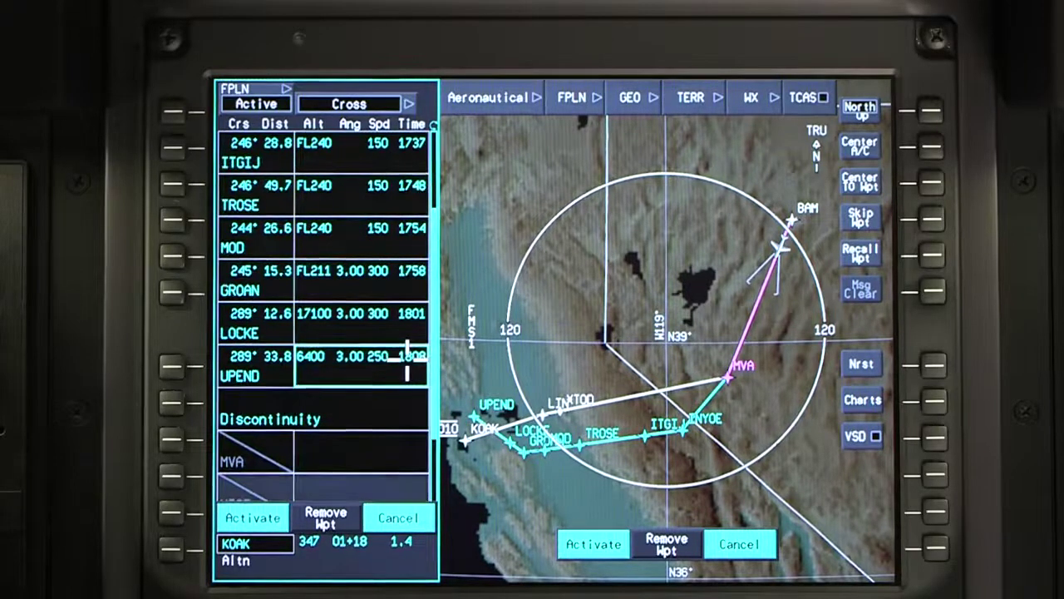
scroll(407, 357, "up", 2)
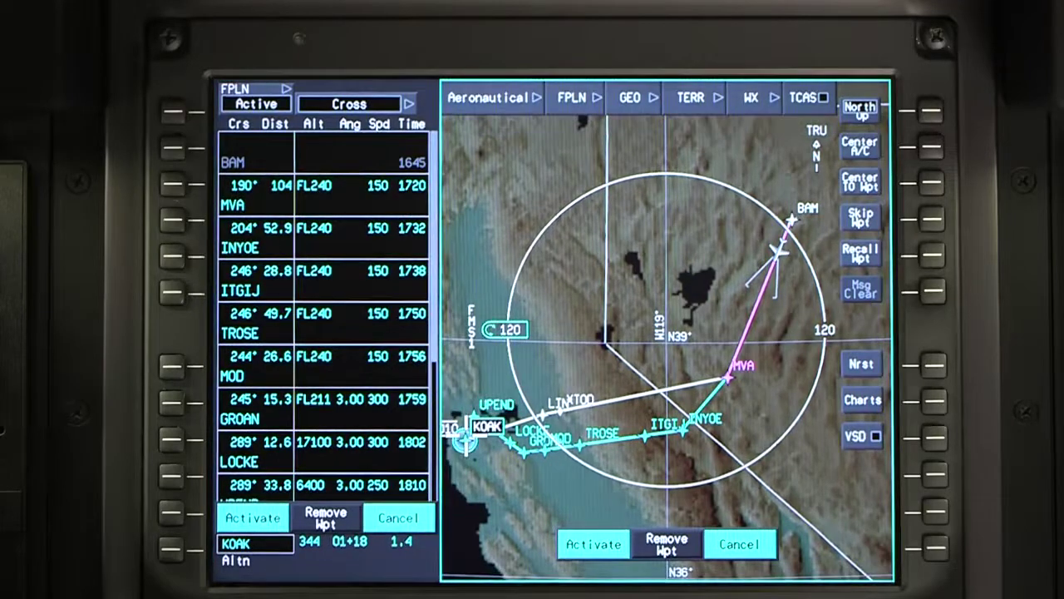
Step: Switch the KOAK arrival to the ECA2 STAR via MVA and insert it
right_click(466, 440)
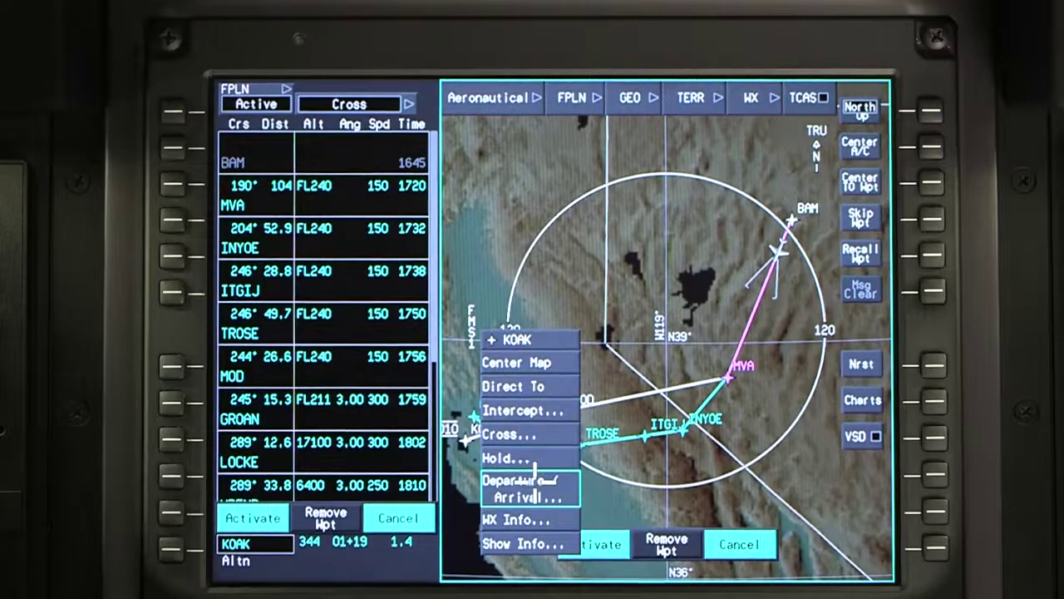
left_click(531, 488)
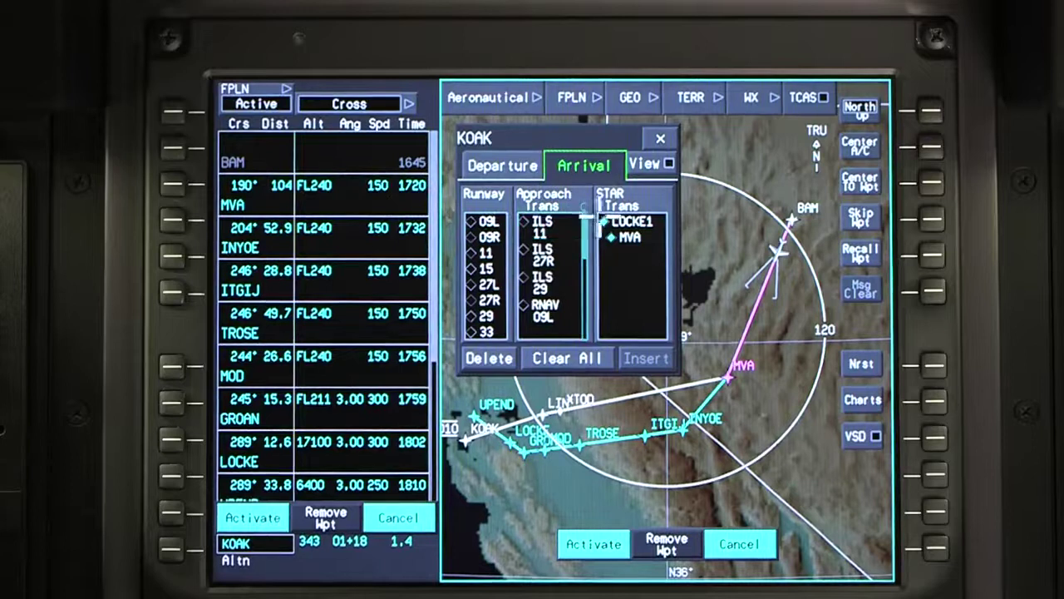
left_click(631, 221)
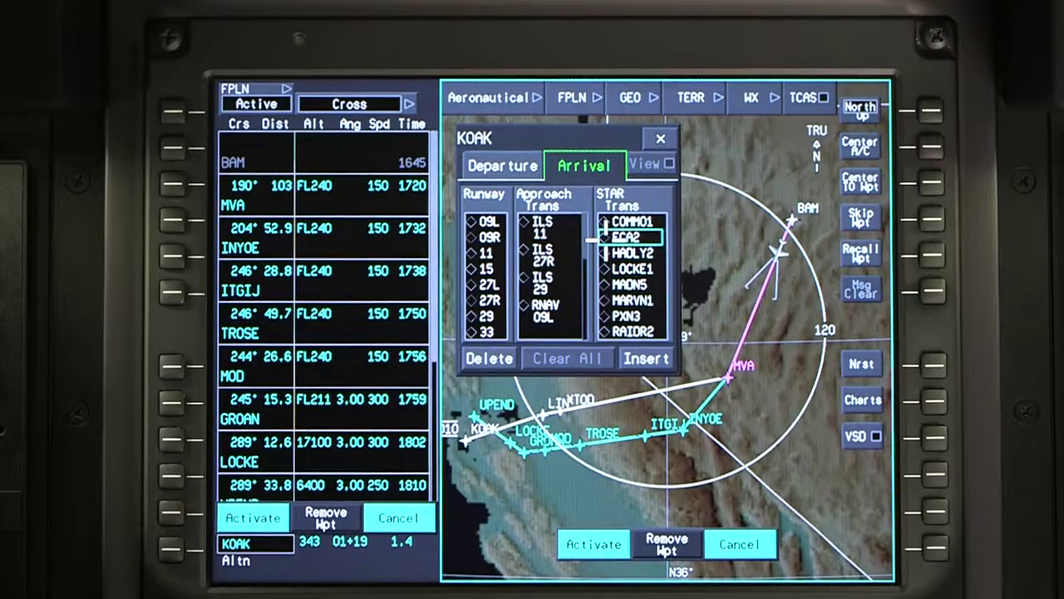
left_click(601, 238)
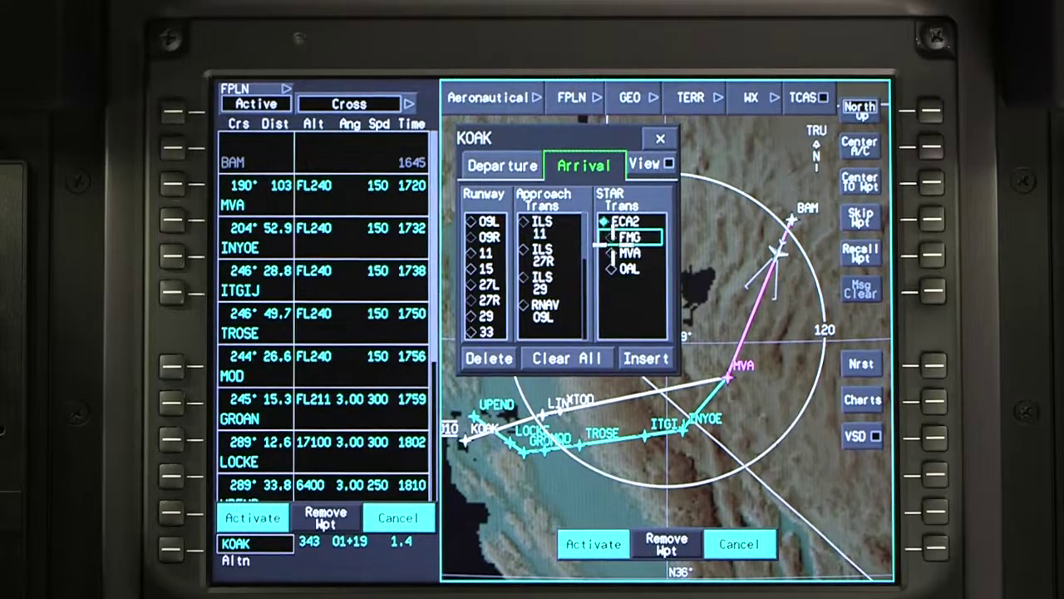
left_click(606, 252)
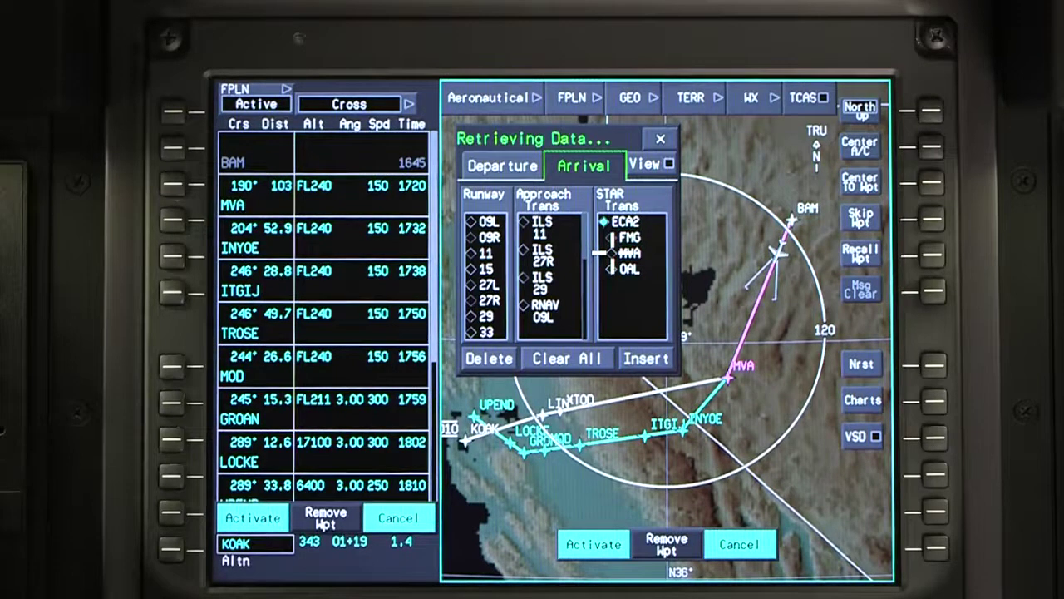
left_click(646, 359)
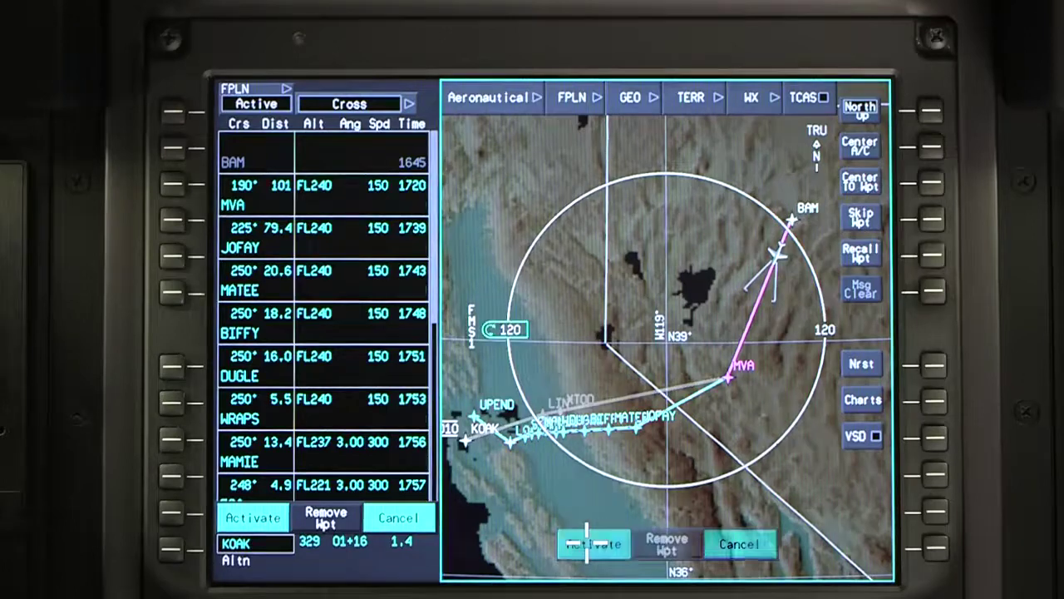
Step: Activate the modified flight plan containing the ECA2.MVA arrival
left_click(588, 544)
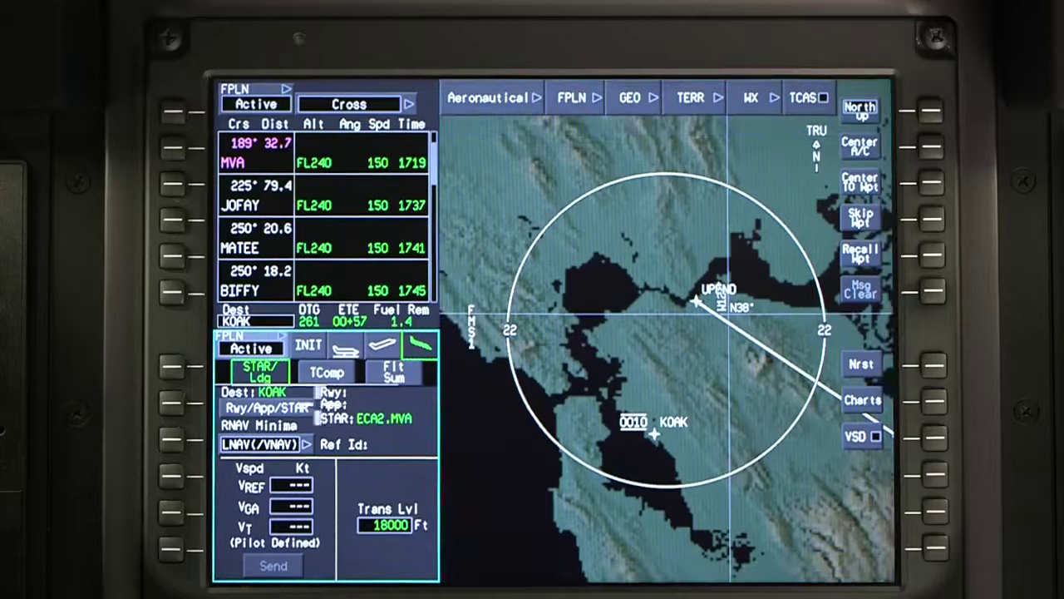
Step: Insert the ILS 11 approach with the MICRA transition for KOAK
left_click(311, 408)
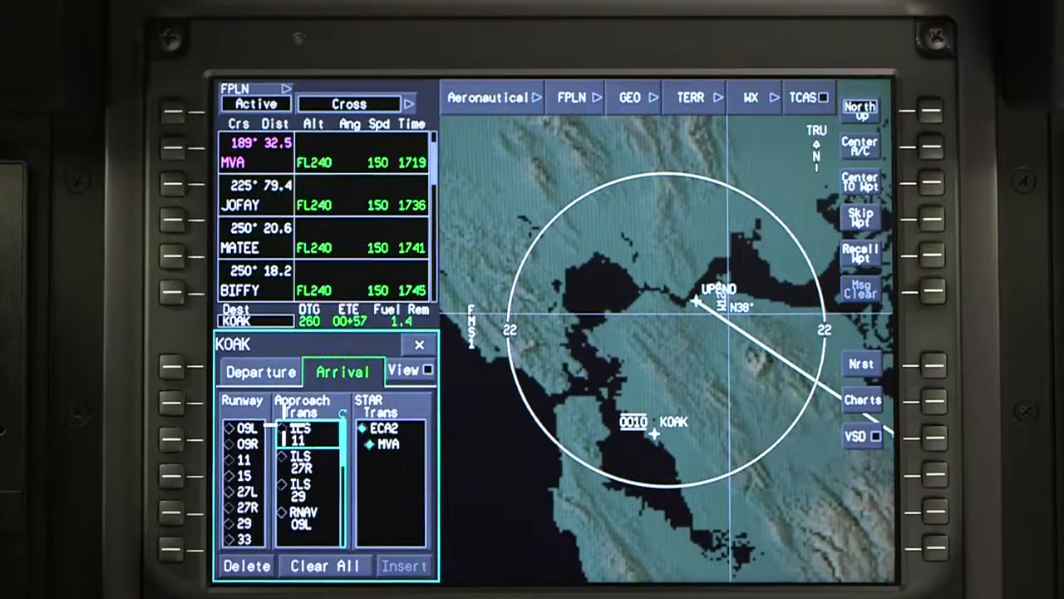
left_click(301, 434)
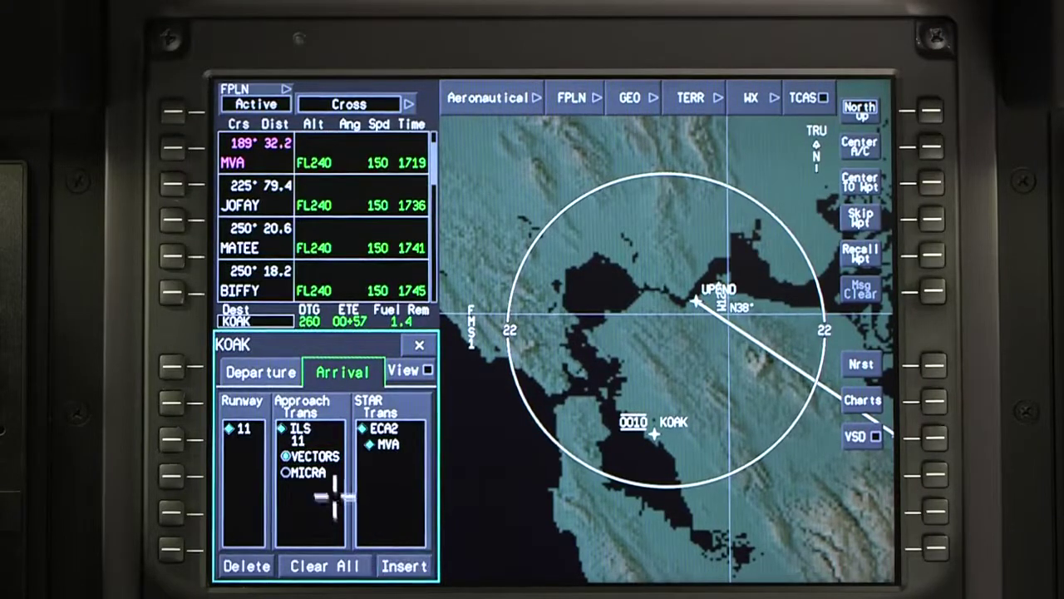
left_click(319, 476)
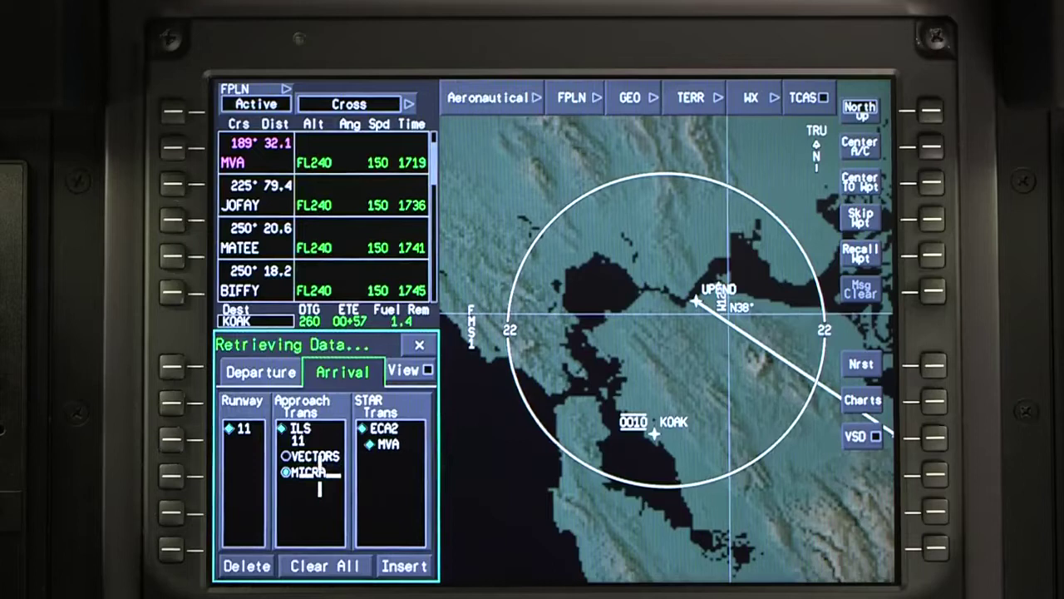
left_click(404, 561)
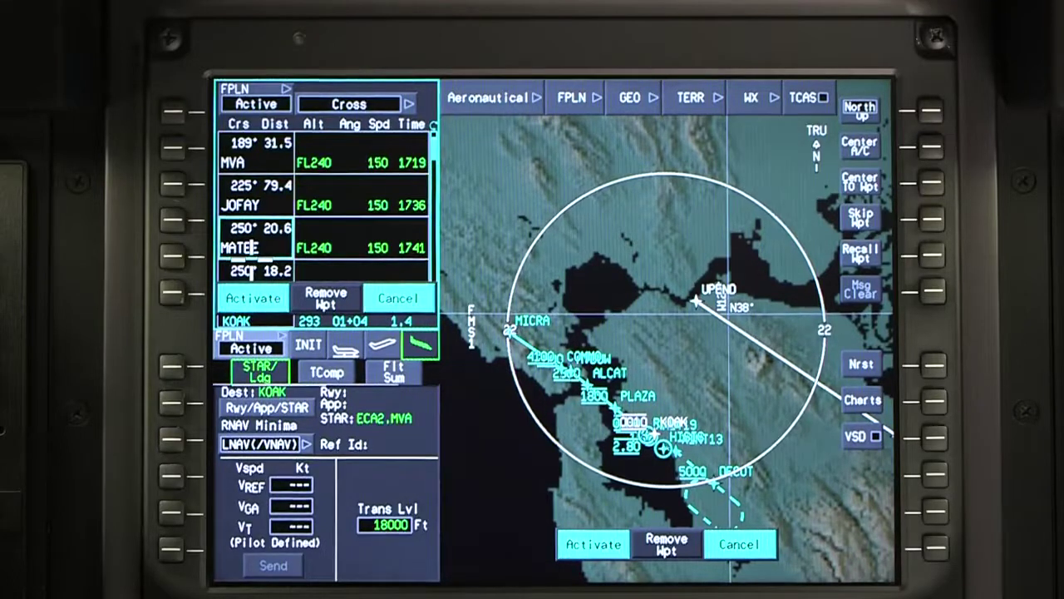
scroll(249, 271, "down", 2)
scroll(252, 271, "down", 2)
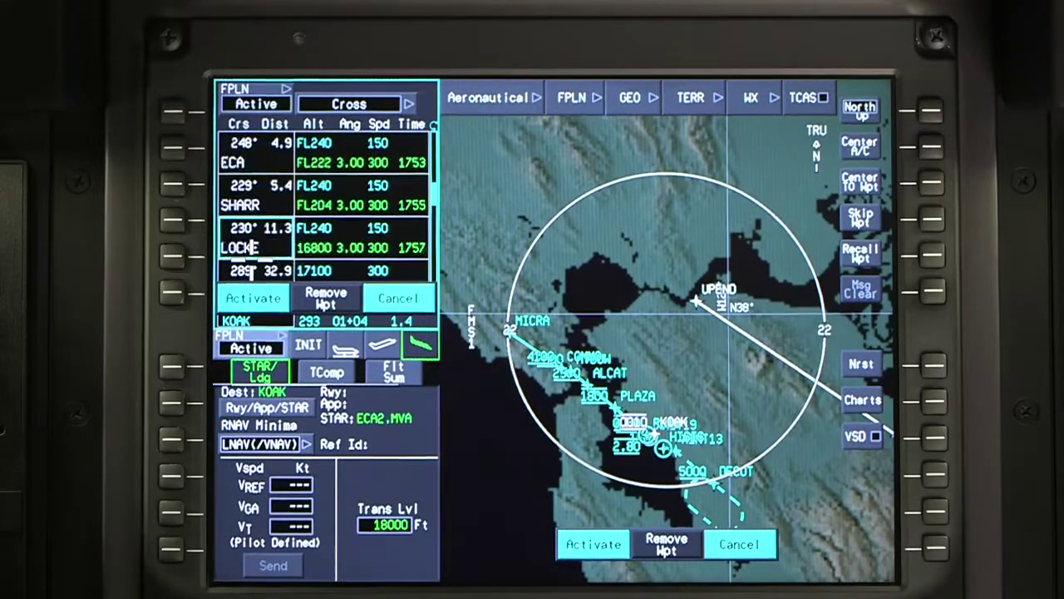
scroll(252, 271, "down", 2)
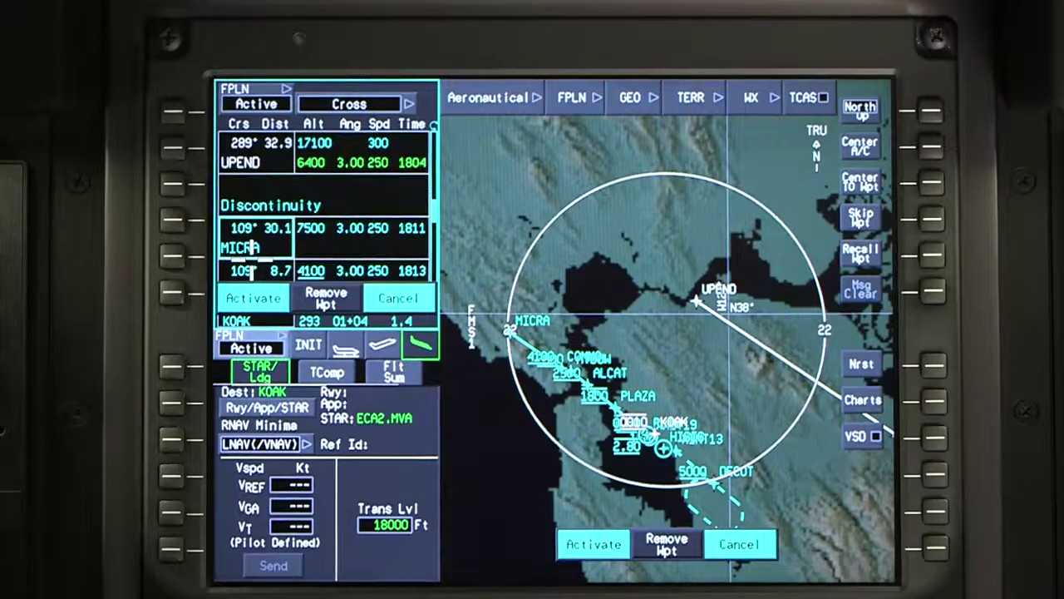
scroll(252, 271, "down", 3)
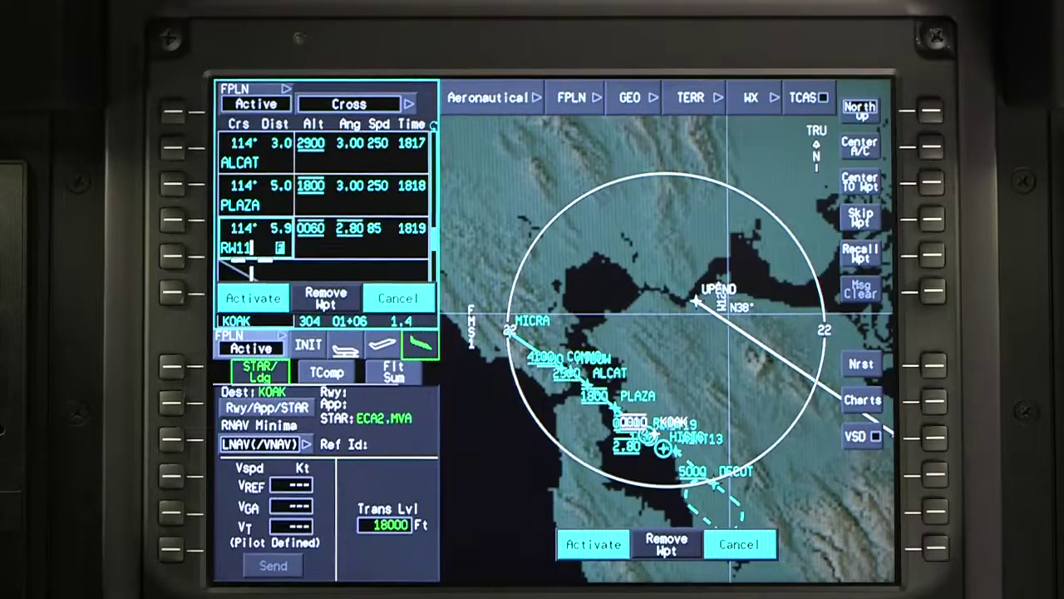
Step: Swap in the RNAV-Y 11 approach and review the updated route
left_click(271, 406)
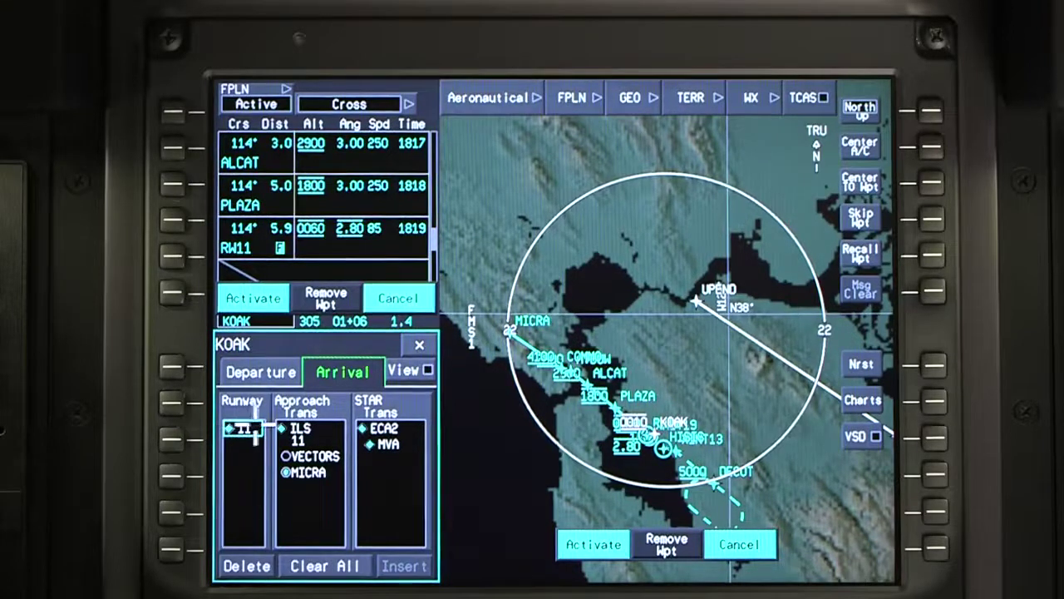
left_click(309, 433)
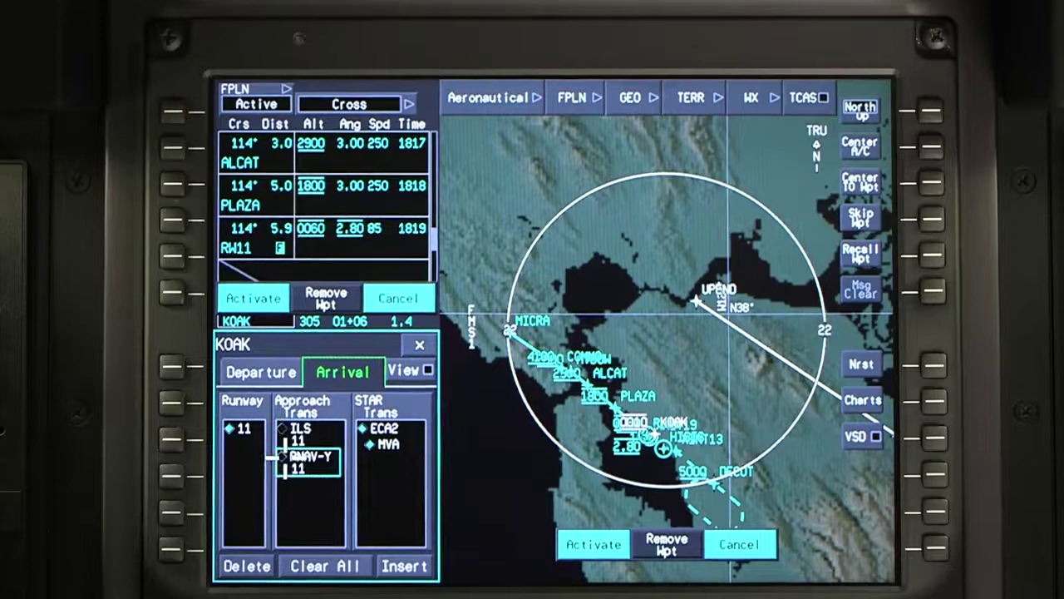
left_click(310, 462)
left_click(404, 564)
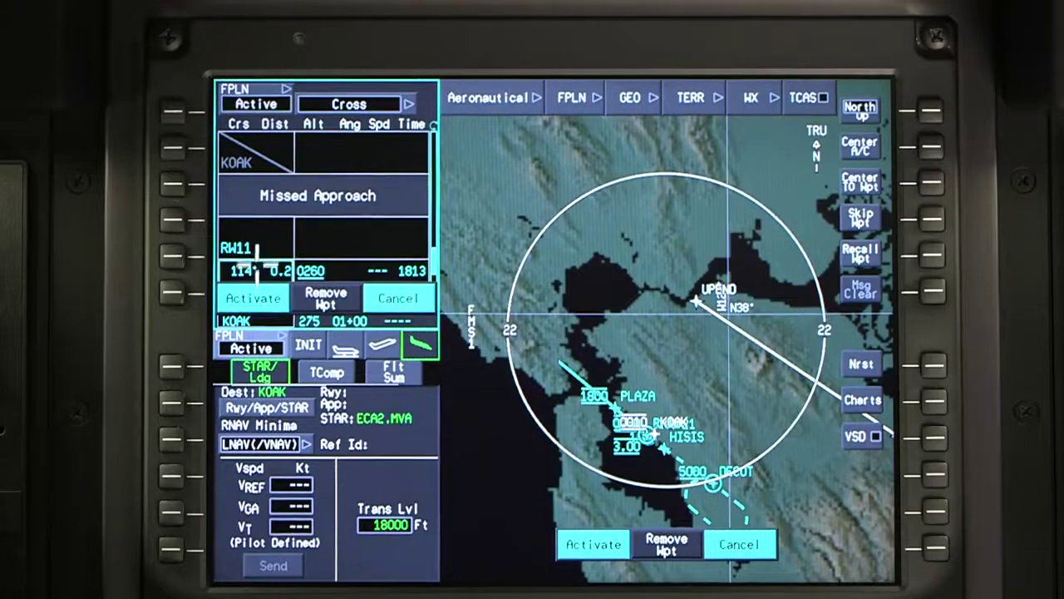
scroll(259, 247, "up", 1)
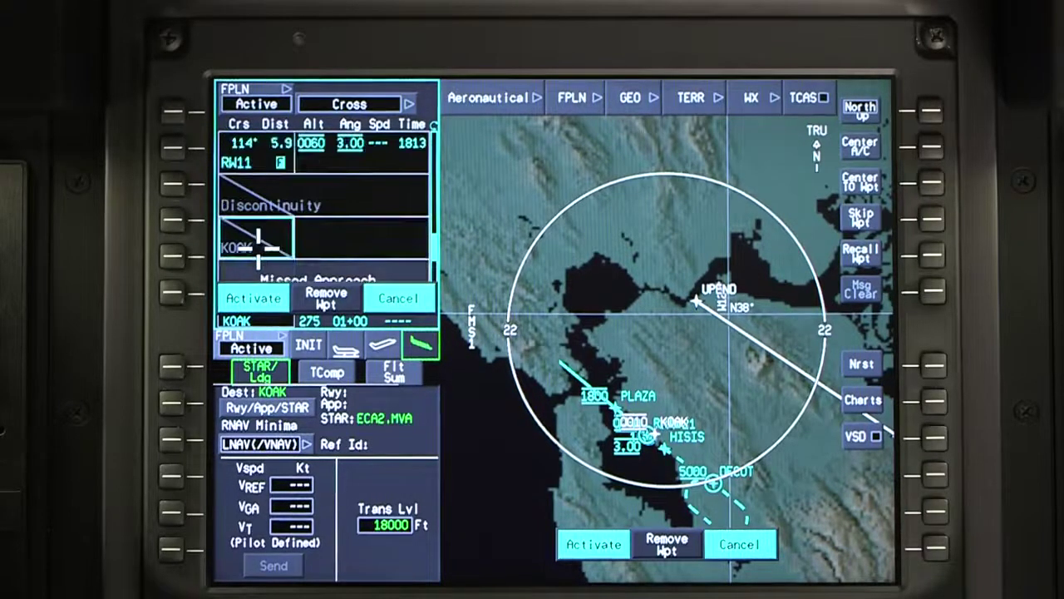
scroll(259, 247, "up", 2)
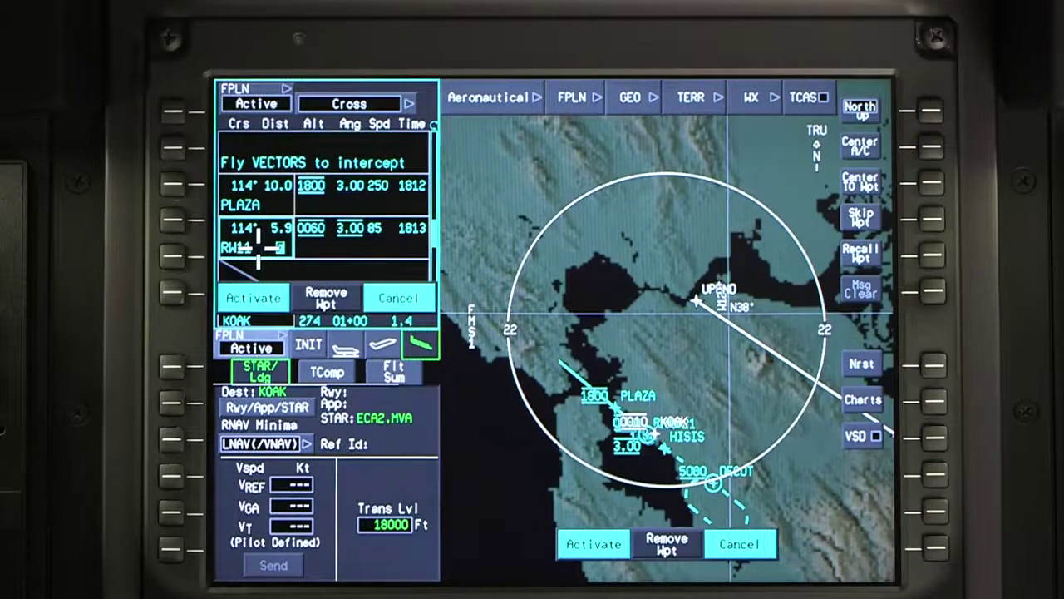
scroll(258, 247, "up", 1)
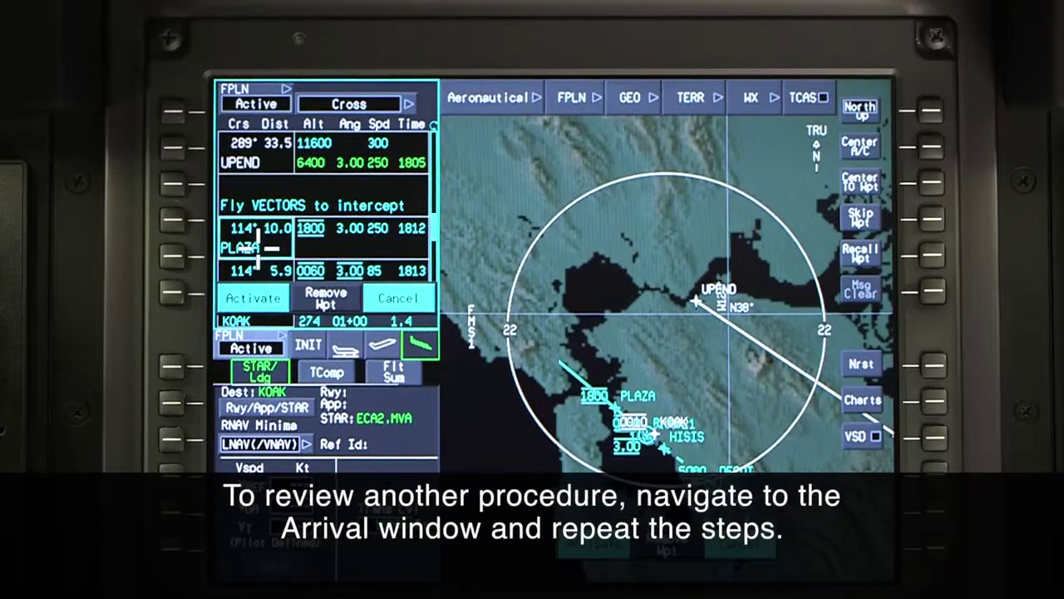